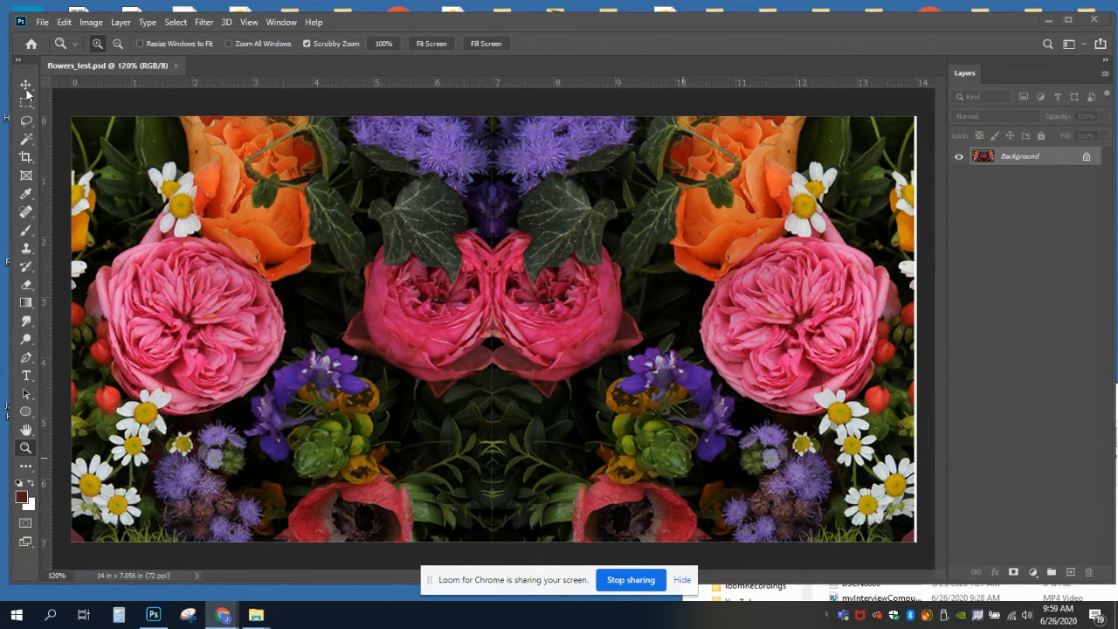
# Crop away the white strip along the image's right edge, using an inverted Magic Wand selection of the strip
pyautogui.click(30, 142)
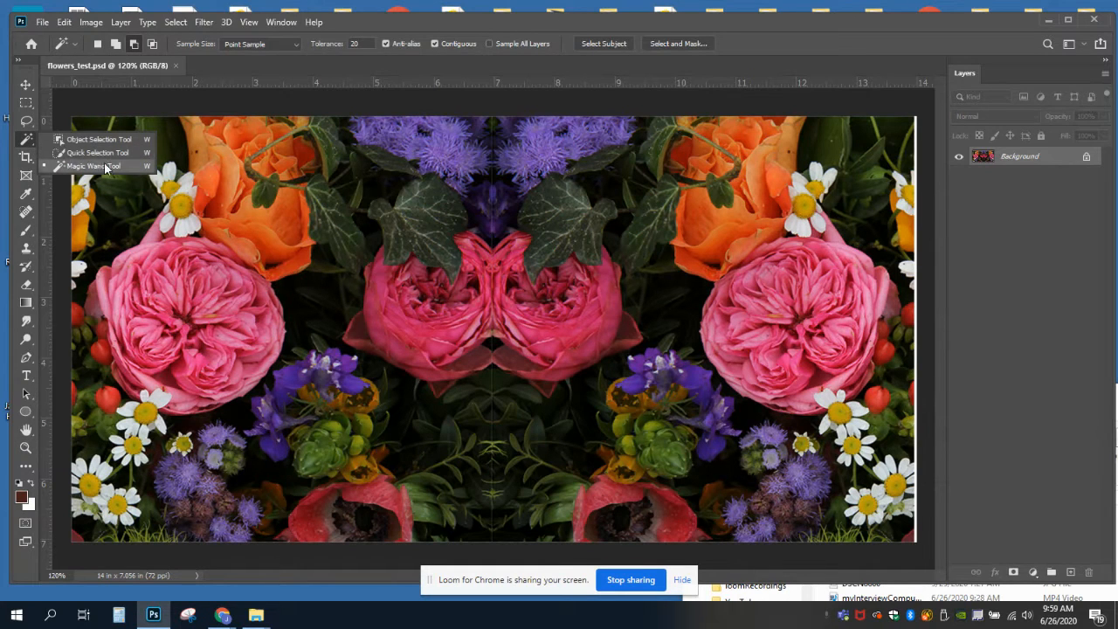
pyautogui.click(93, 167)
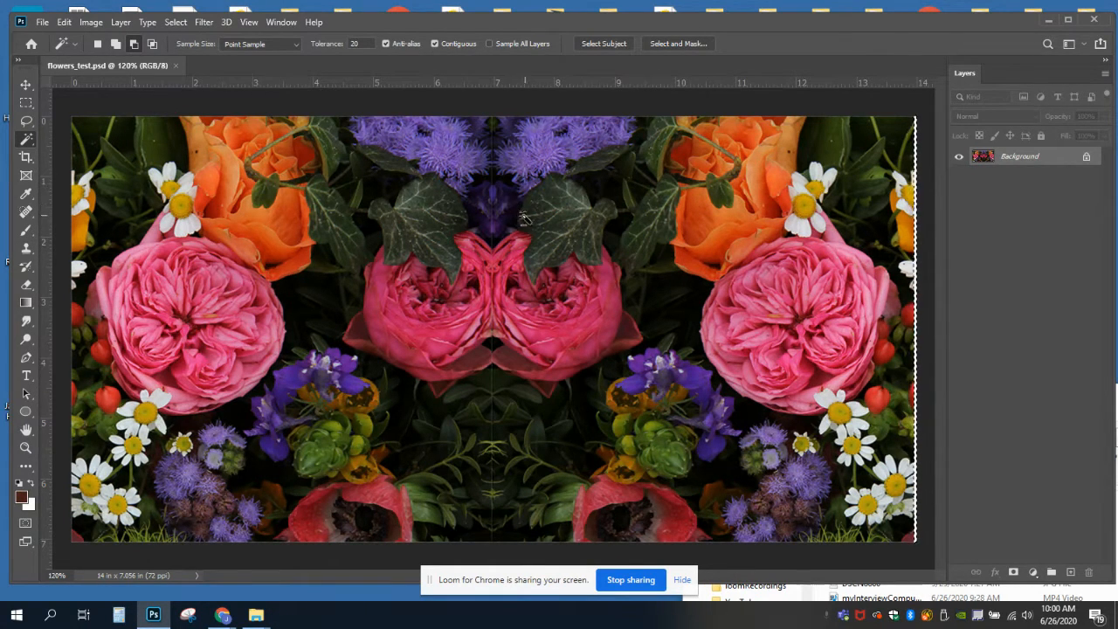
pyautogui.click(174, 24)
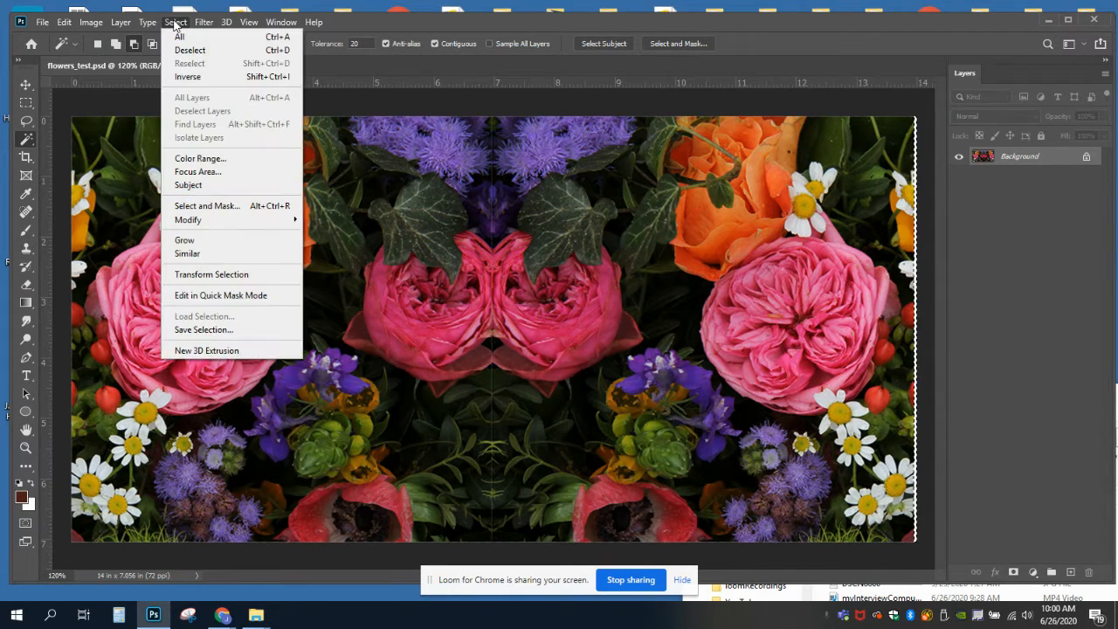
pyautogui.click(187, 76)
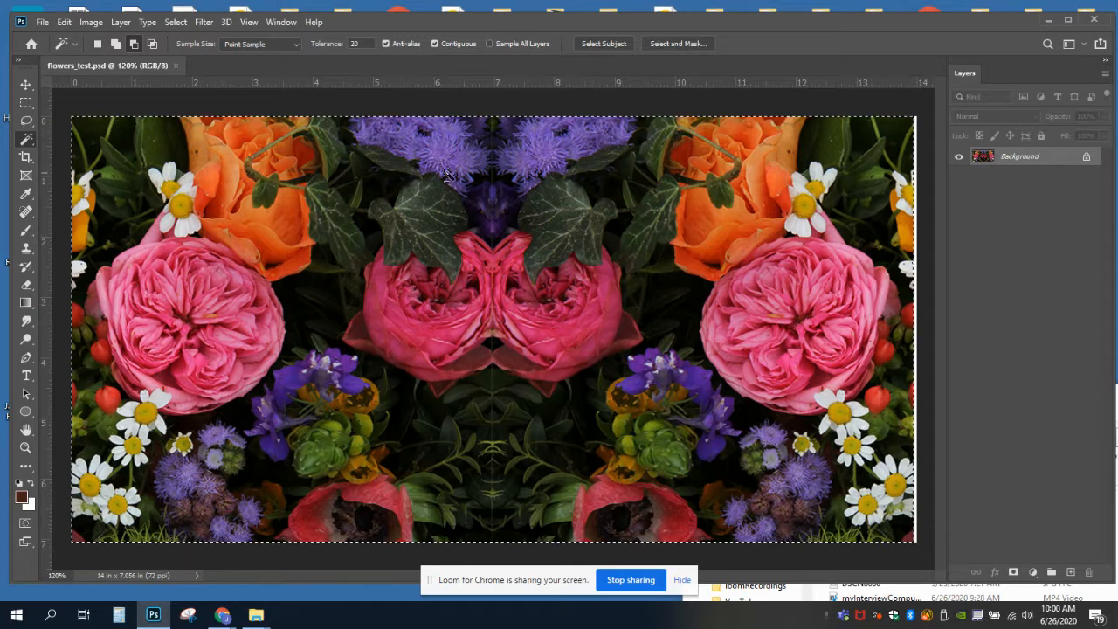
pyautogui.click(24, 158)
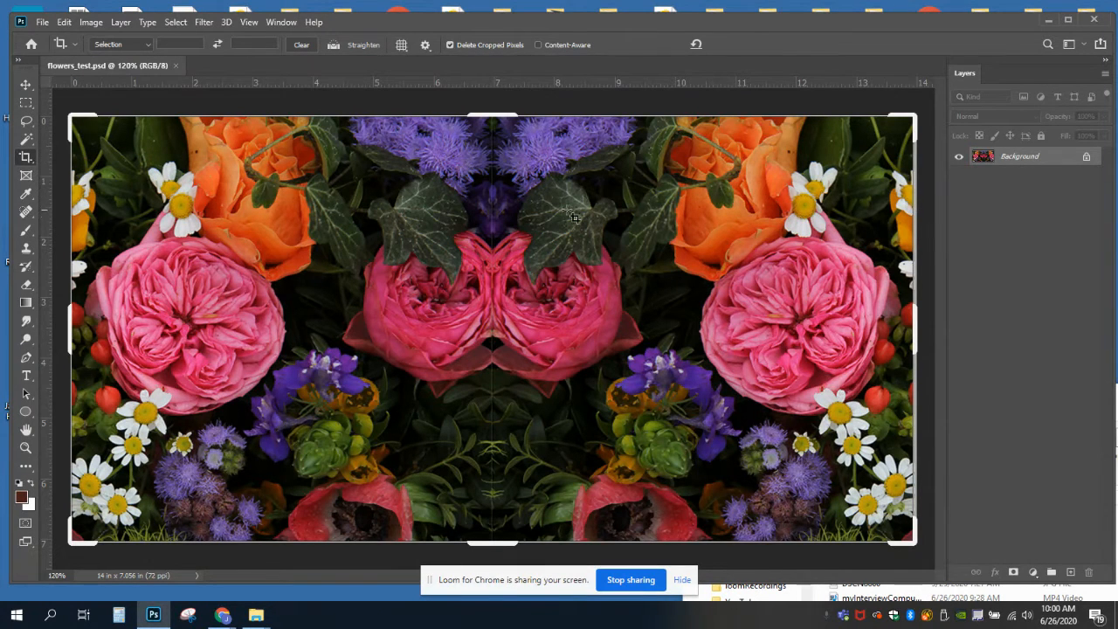
pyautogui.doubleClick(447, 255)
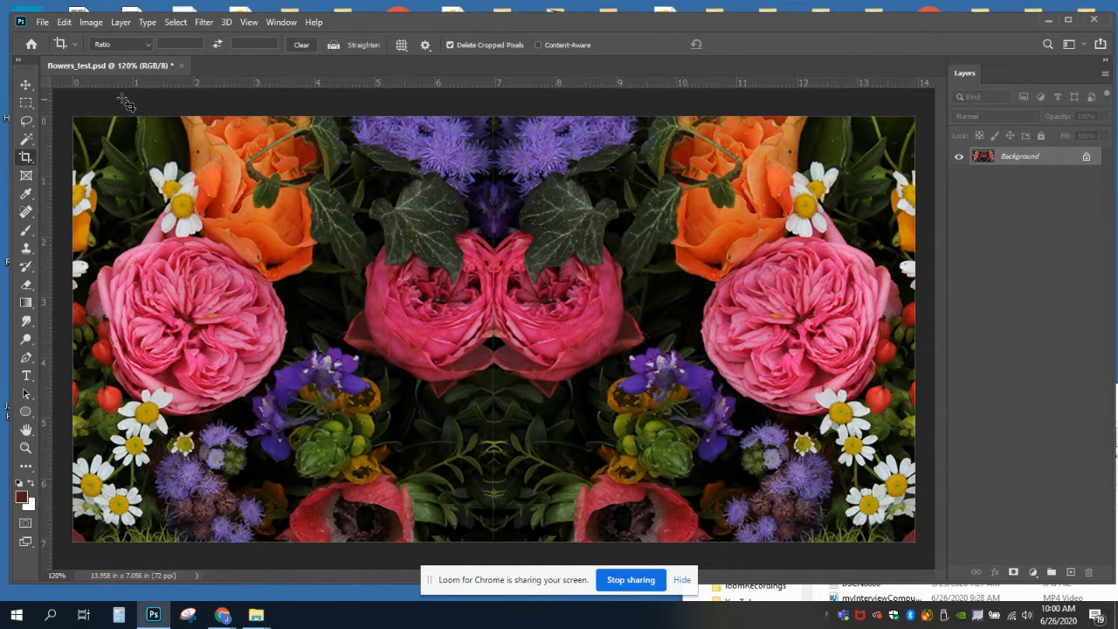
# Duplicate the Background layer
pyautogui.click(25, 85)
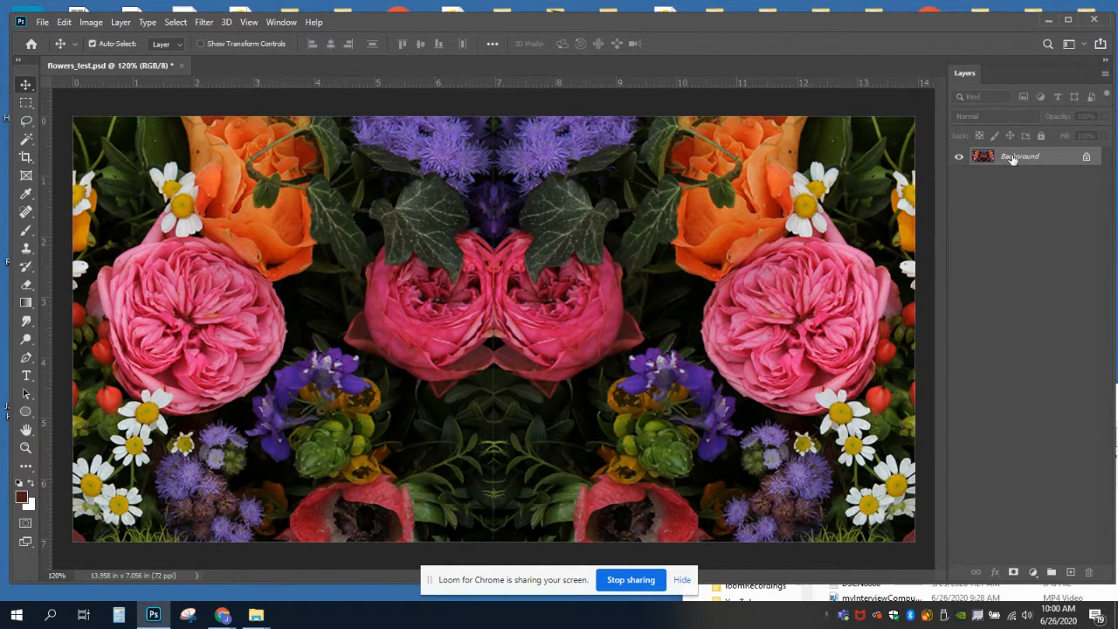
pyautogui.moveTo(1011, 158); pyautogui.dragTo(1071, 573)
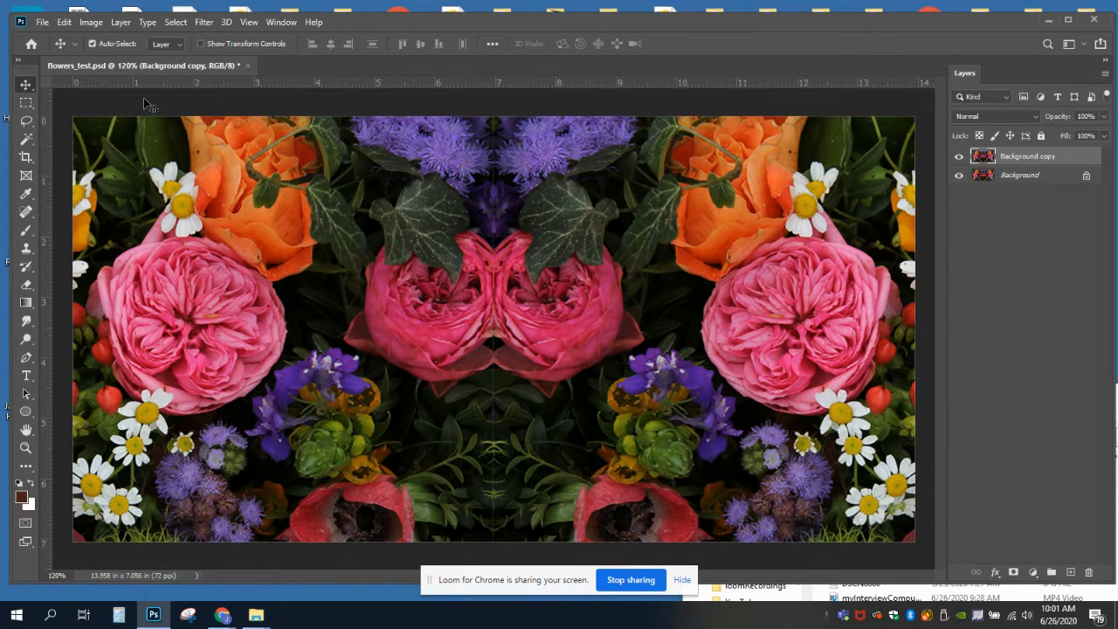
# Extend the canvas downward to 200 percent of its height, anchored at the top centre
pyautogui.click(91, 24)
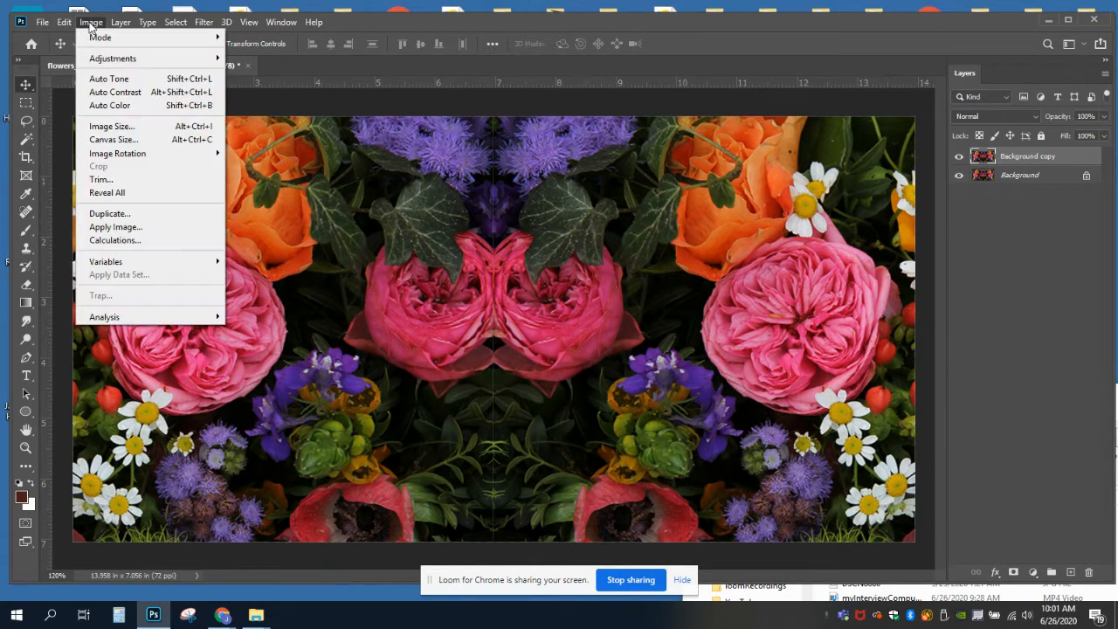
pyautogui.click(122, 143)
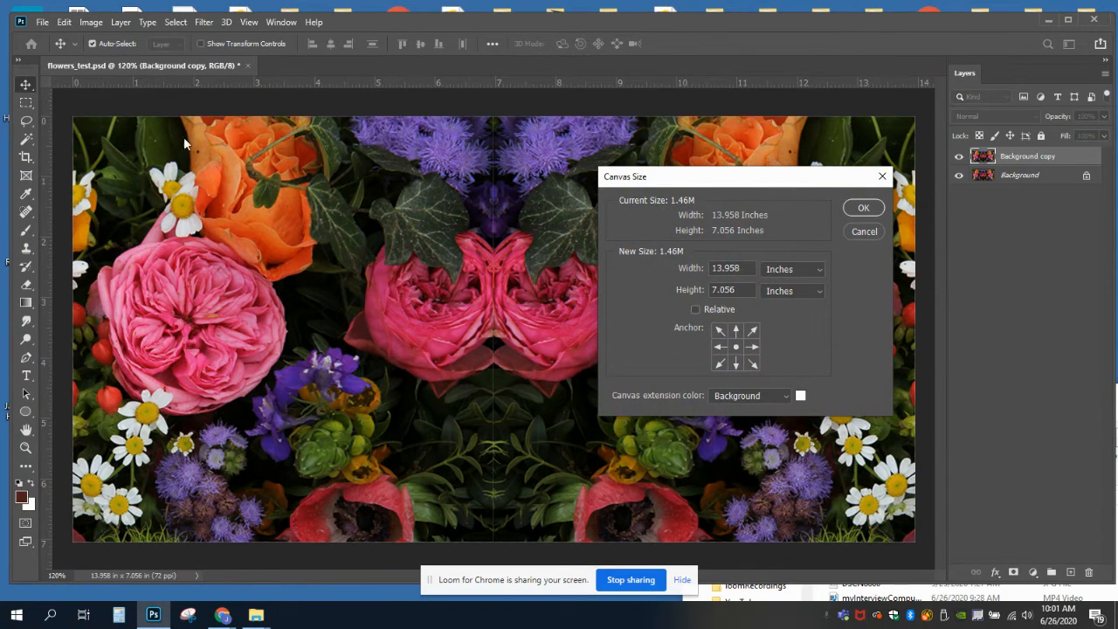
pyautogui.click(736, 330)
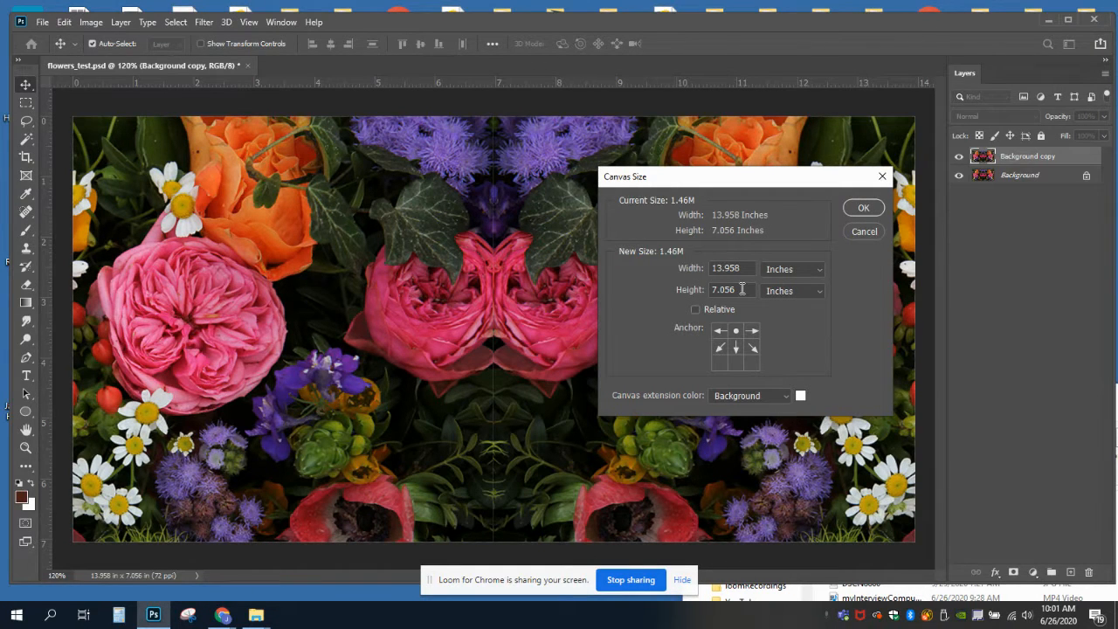
pyautogui.click(776, 295)
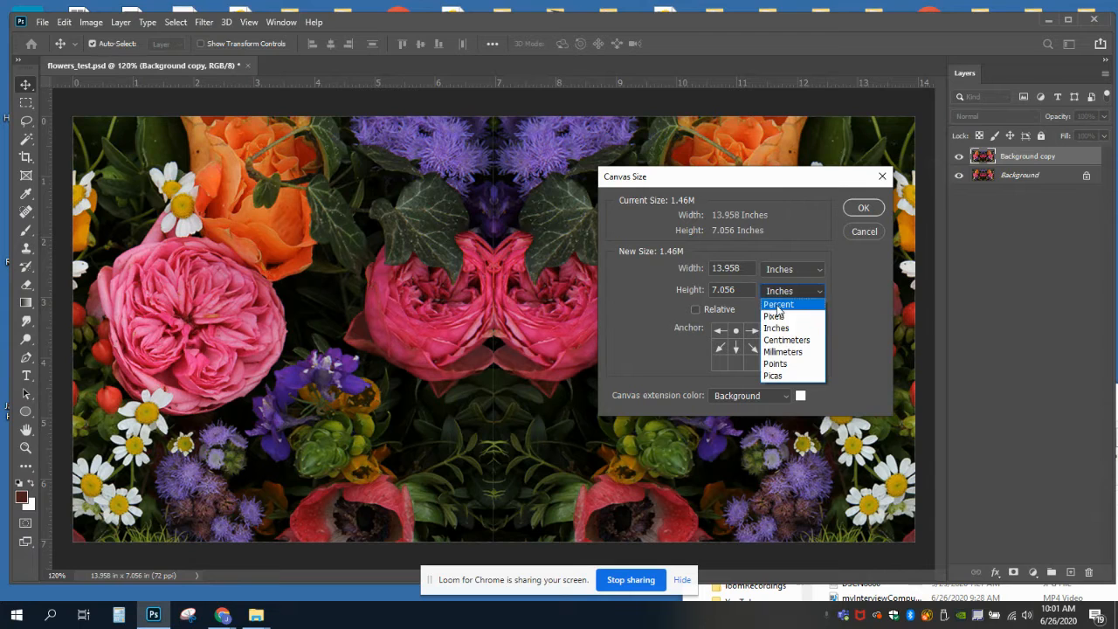
pyautogui.click(777, 289)
pyautogui.doubleClick(742, 291)
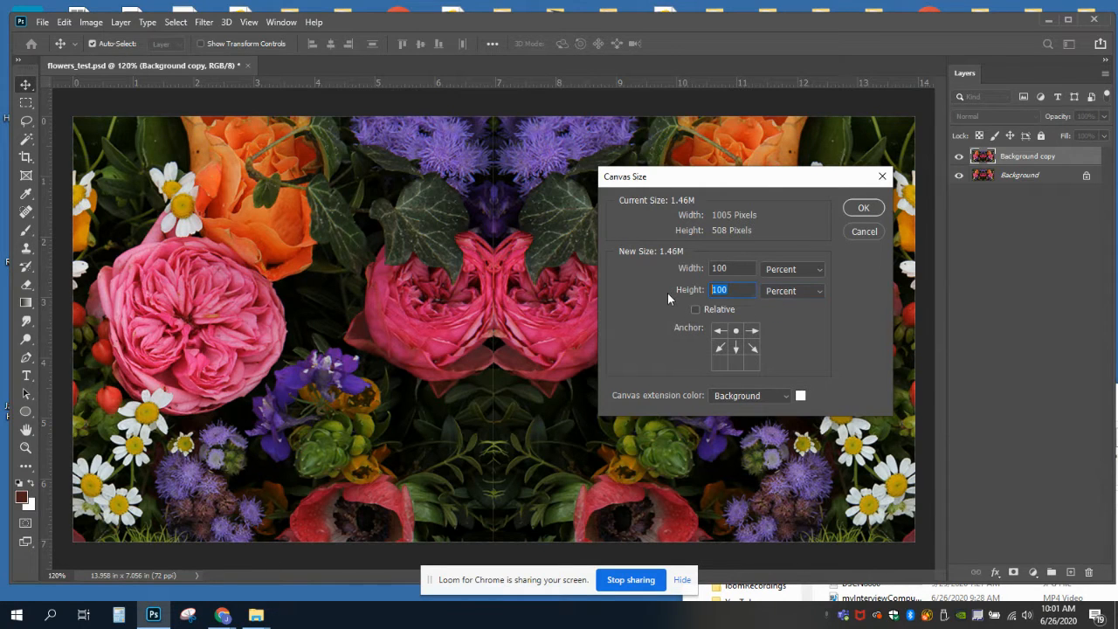
pyautogui.write('200')
pyautogui.click(863, 206)
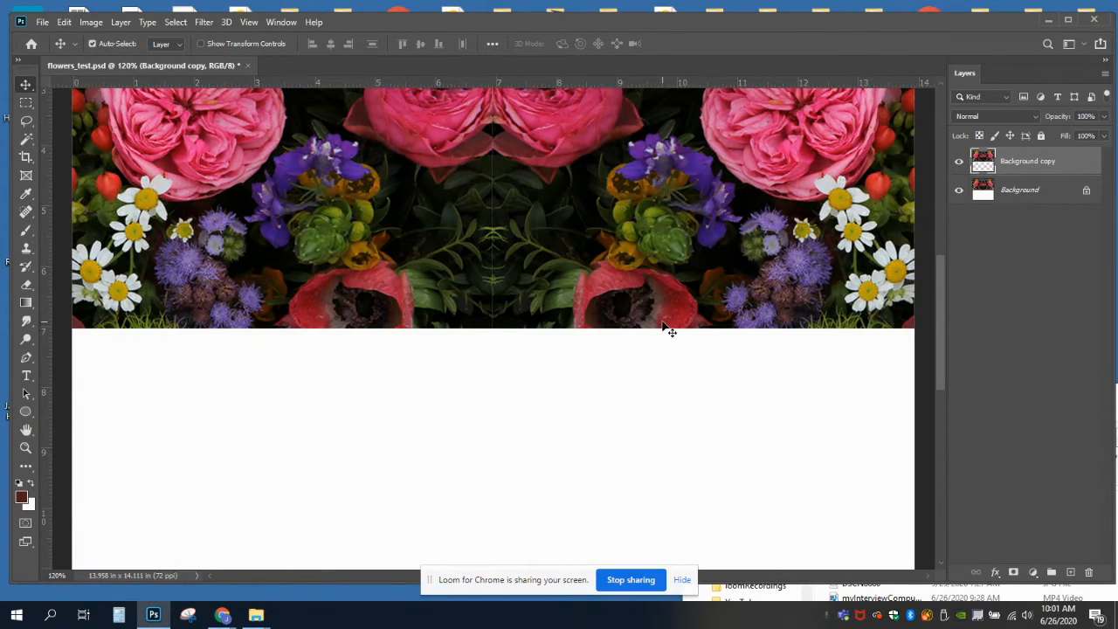
# Move the Background copy layer straight down about 7 inches so it fills the blank lower half of the canvas
pyautogui.click(24, 449)
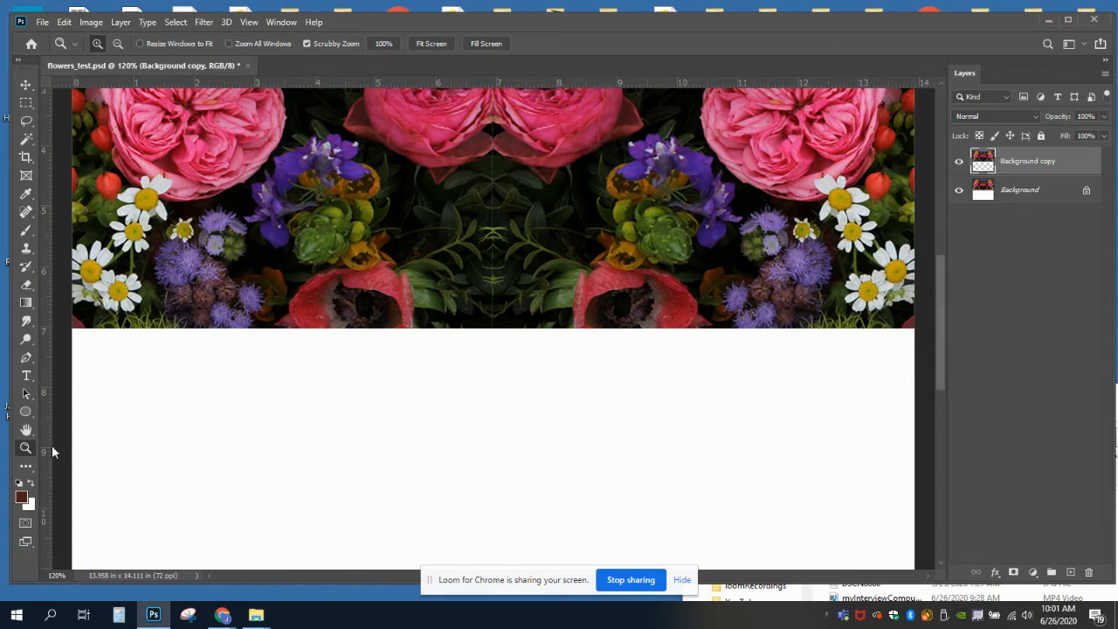
pyautogui.press('alt')
pyautogui.keyDown('alt'); pyautogui.click(242, 436); pyautogui.keyUp('alt')
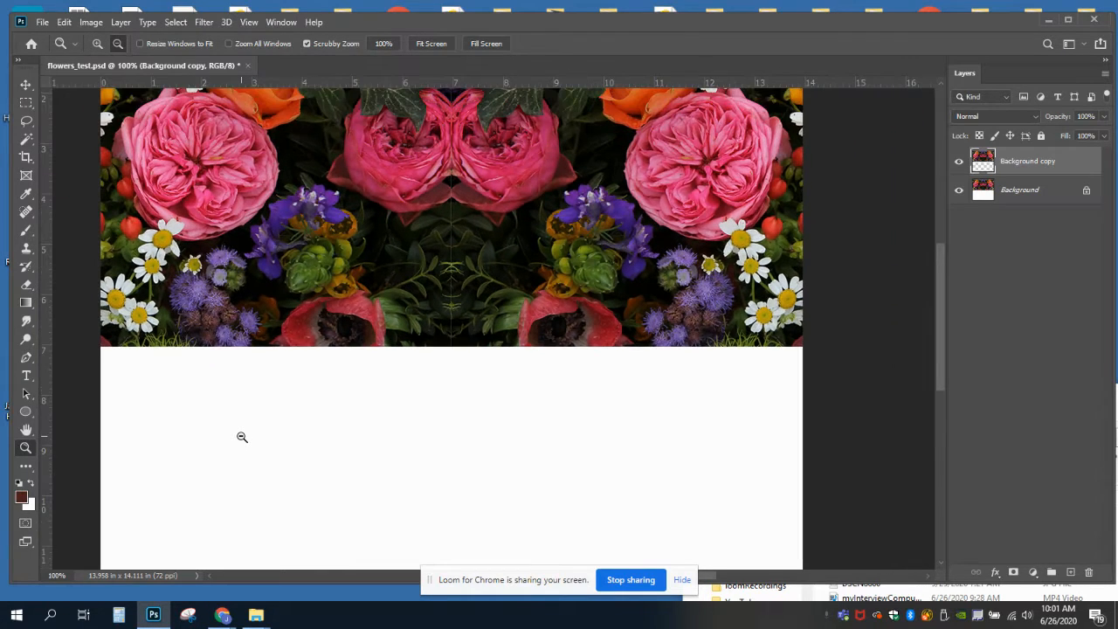
pyautogui.keyDown('alt'); pyautogui.click(242, 437); pyautogui.keyUp('alt')
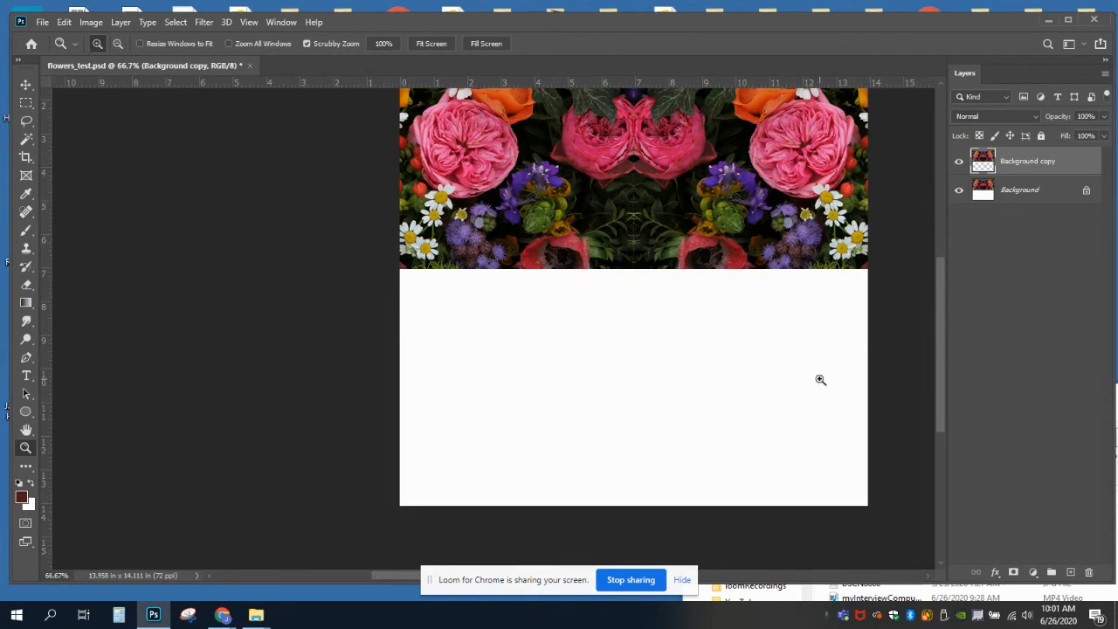
pyautogui.moveTo(942, 341); pyautogui.dragTo(939, 322)
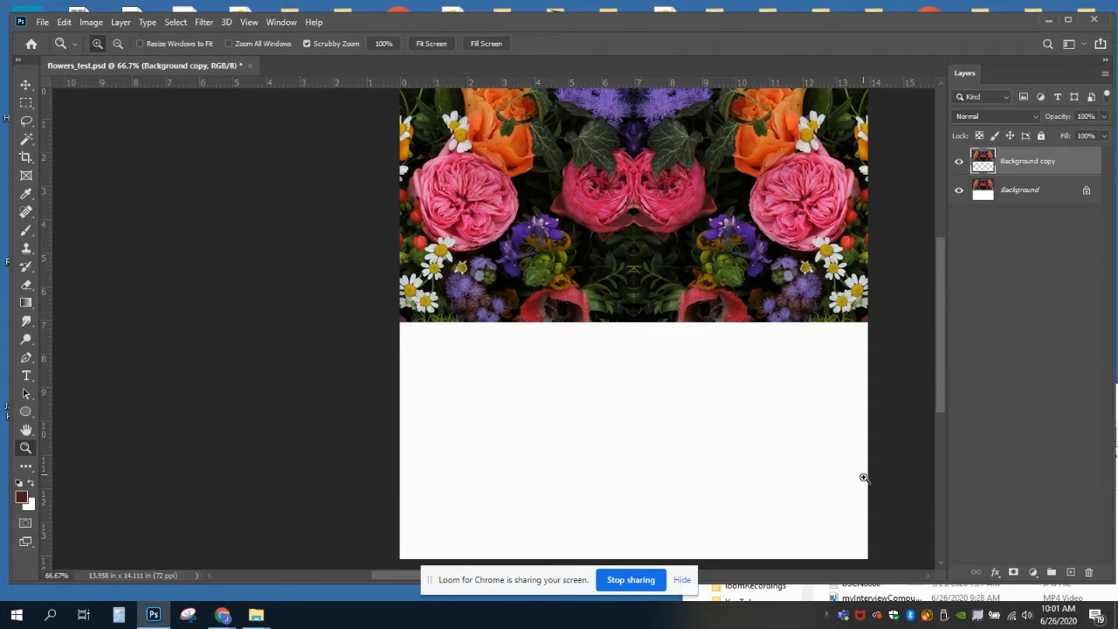
pyautogui.moveTo(387, 573); pyautogui.dragTo(424, 577)
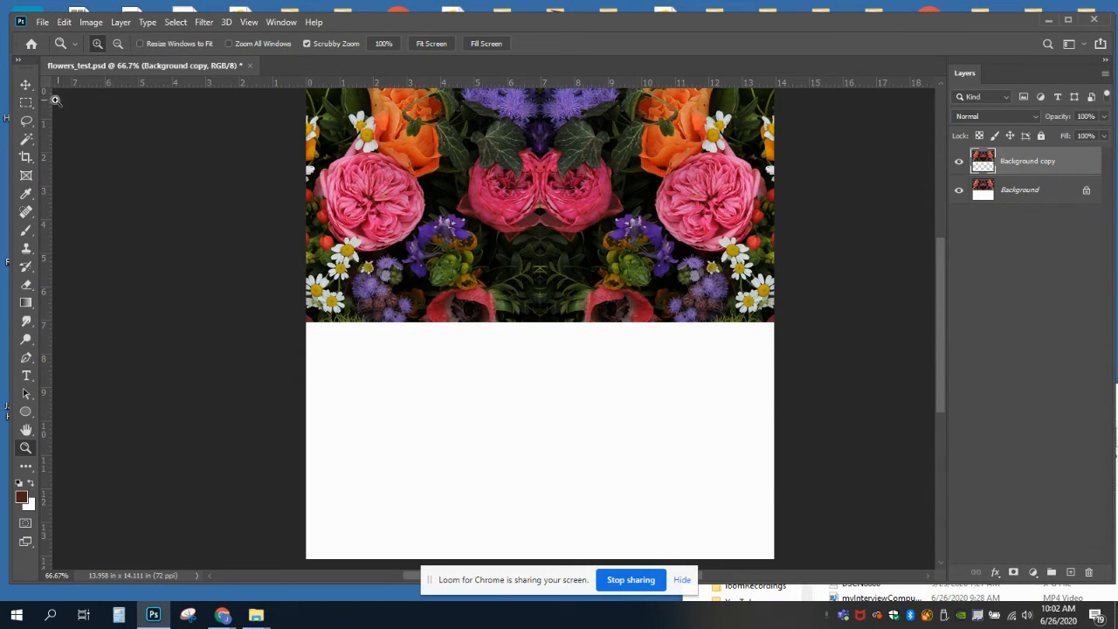
pyautogui.click(25, 85)
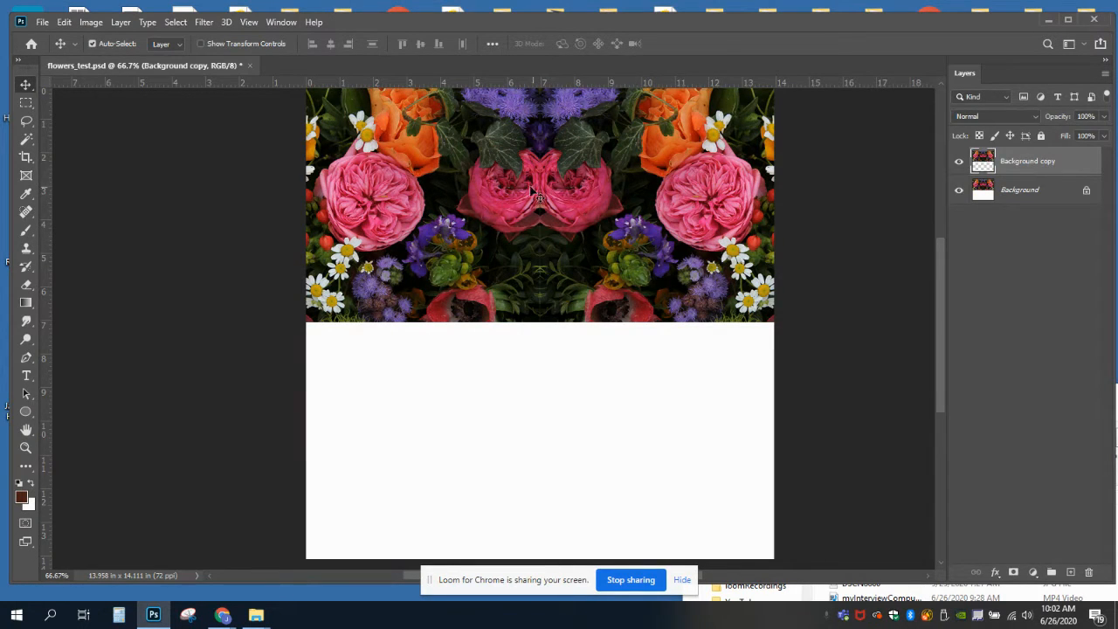
pyautogui.moveTo(531, 192); pyautogui.dragTo(525, 416)
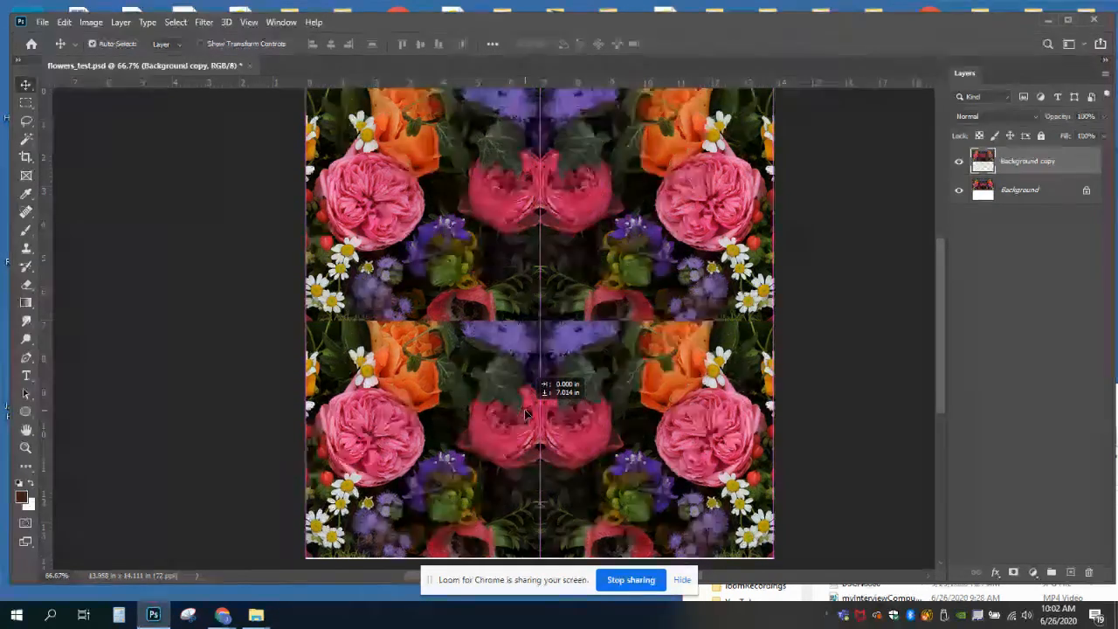
pyautogui.moveTo(525, 416); pyautogui.dragTo(525, 415)
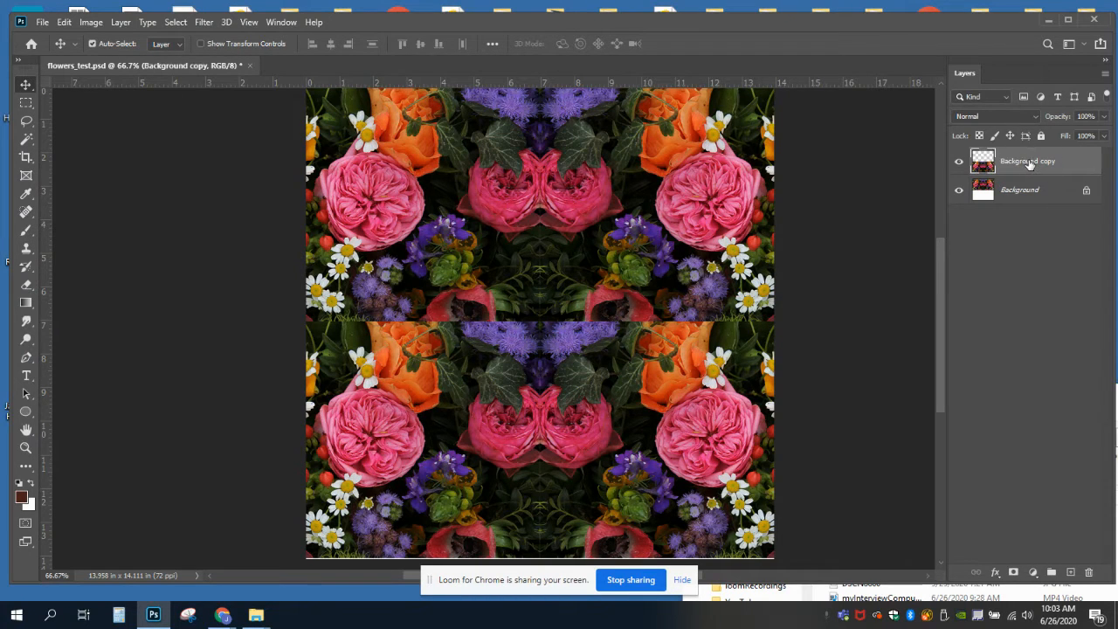
# Flip the Background copy layer vertically to mirror the upper half of the image
pyautogui.click(61, 24)
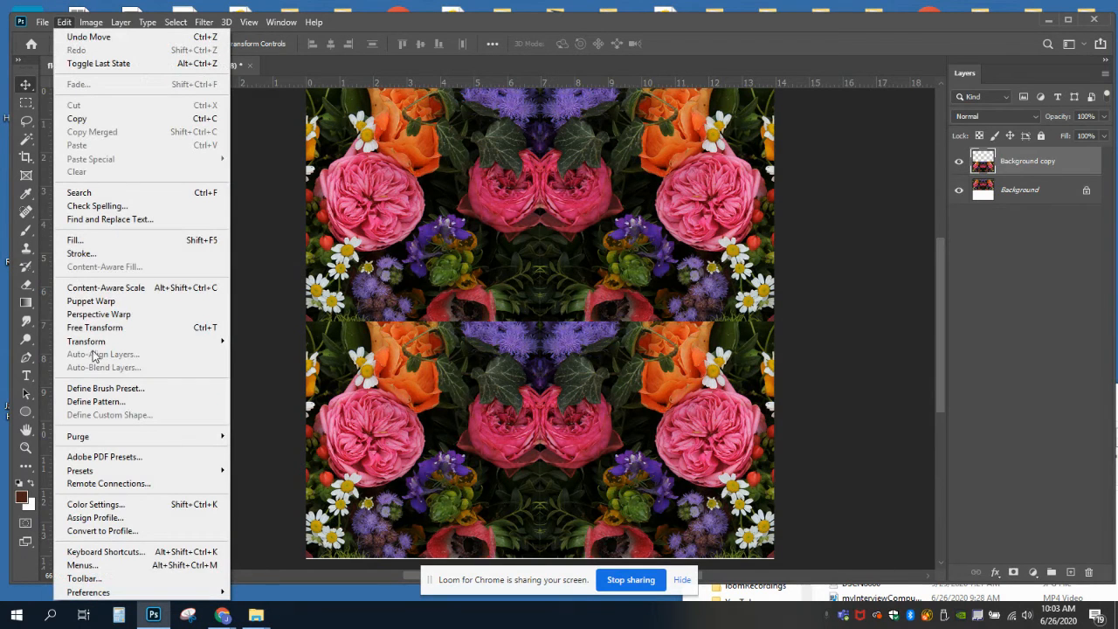
pyautogui.moveTo(94, 343)
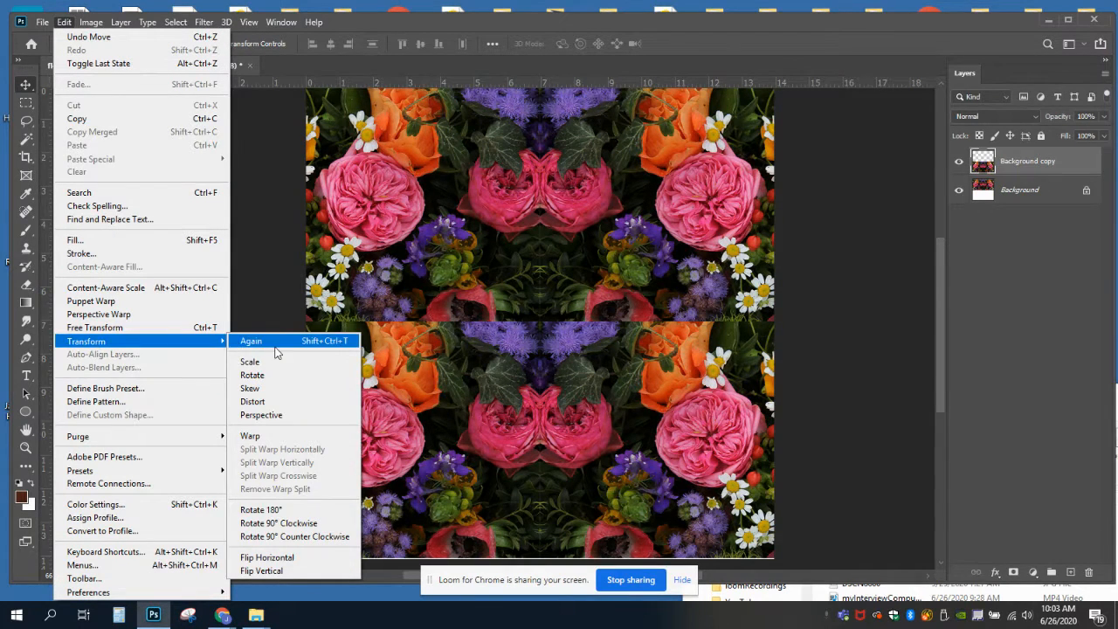
pyautogui.click(274, 571)
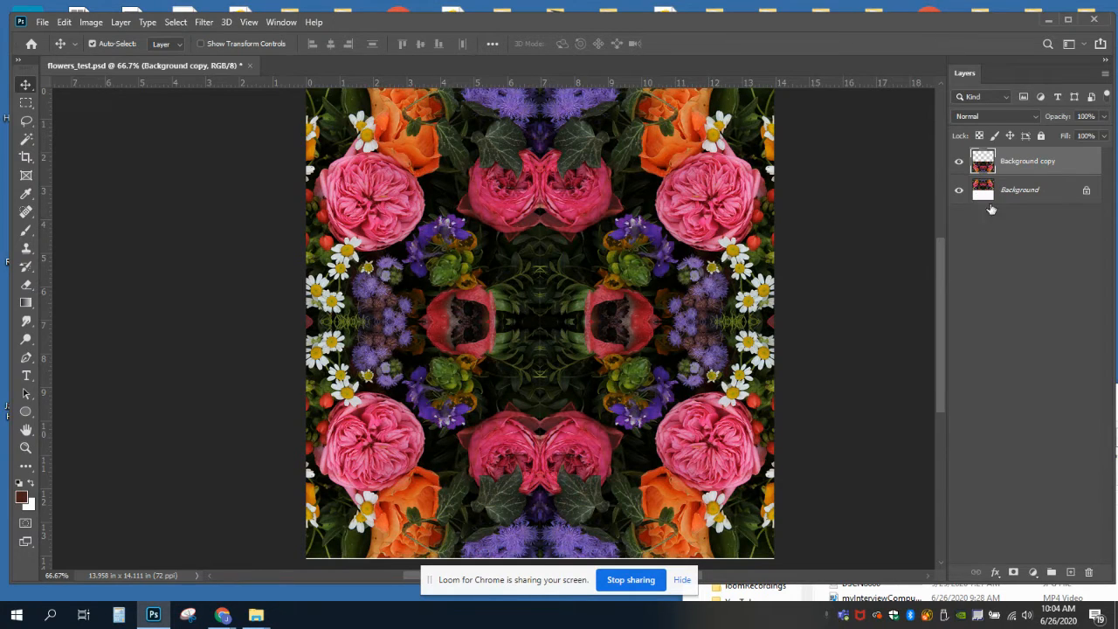
# Stamp all visible layers into a new merged layer while keeping the two original layers
pyautogui.click(1024, 235)
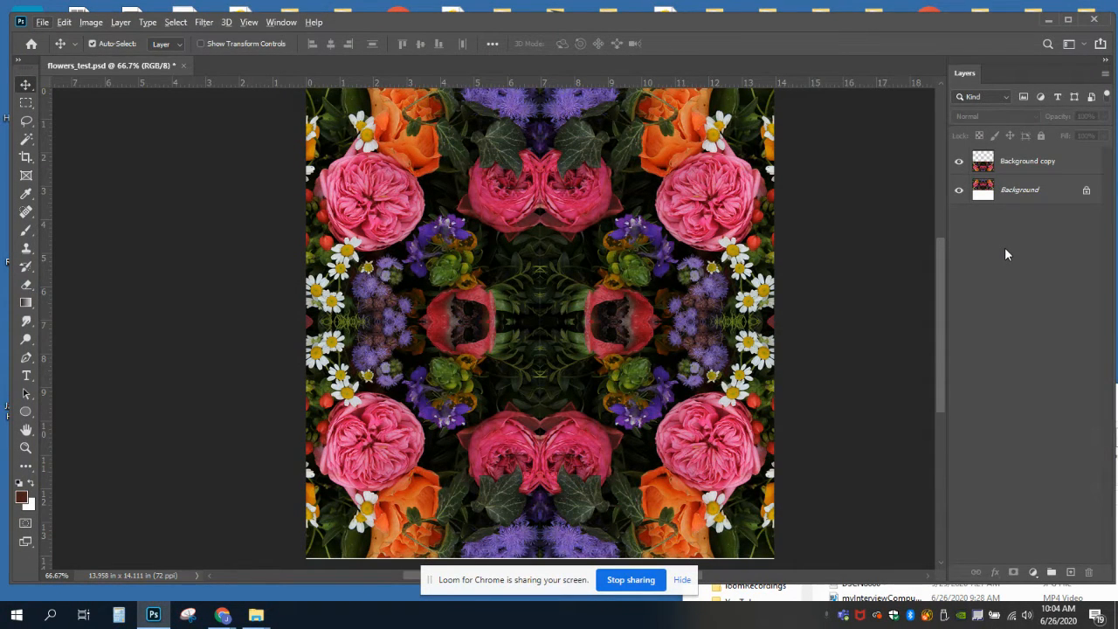
pyautogui.click(1106, 75)
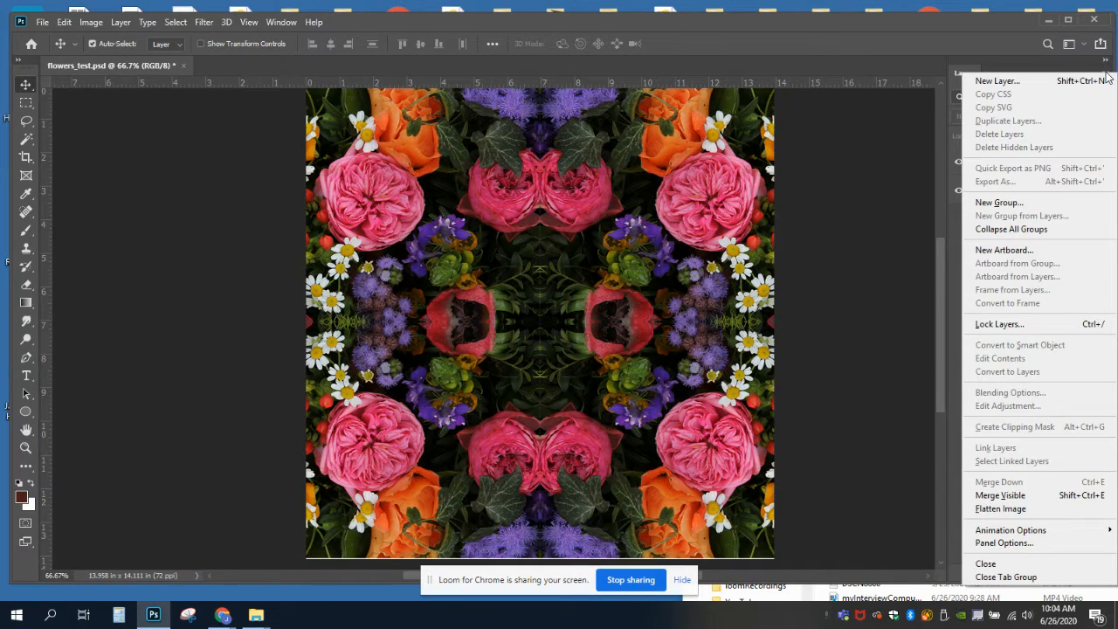
pyautogui.click(1012, 498)
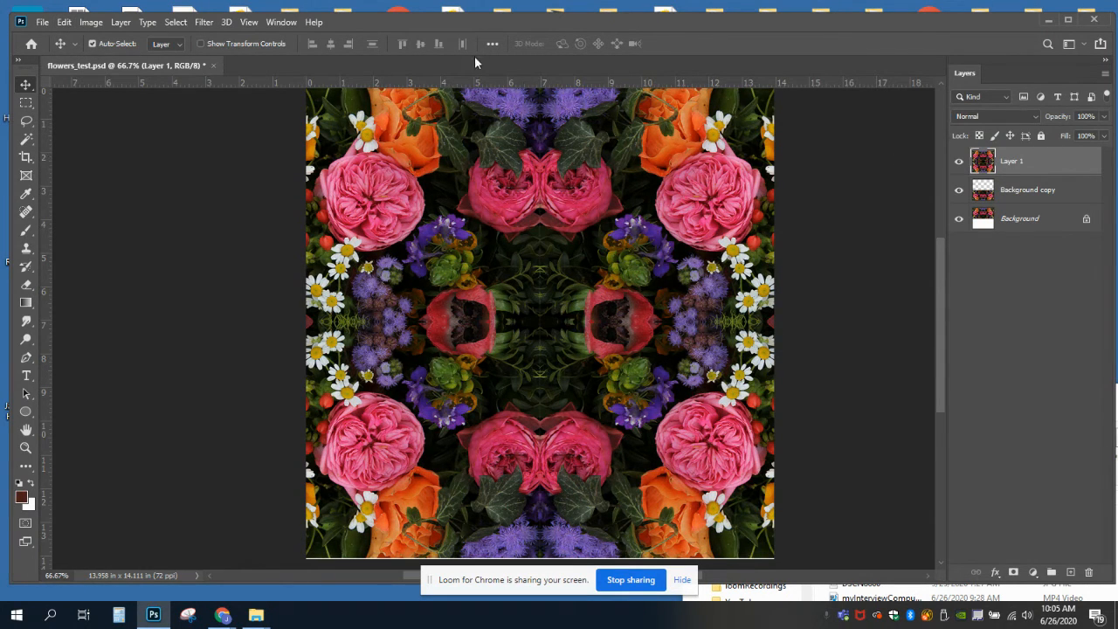
# Rotate the merged layer 90° clockwise
pyautogui.click(65, 24)
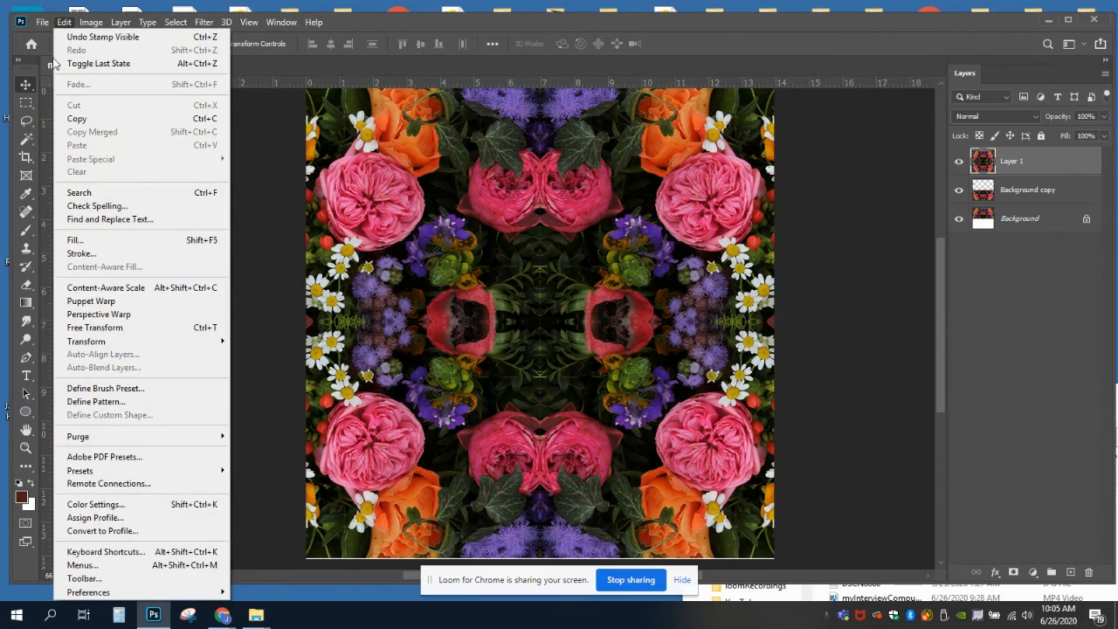
pyautogui.moveTo(196, 342)
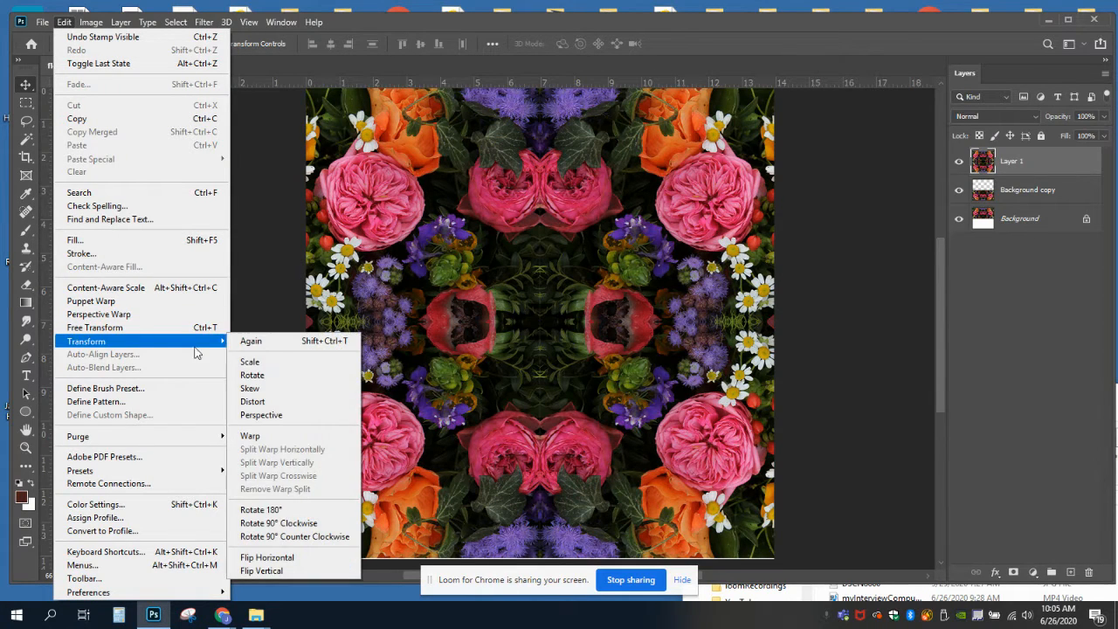
pyautogui.click(270, 524)
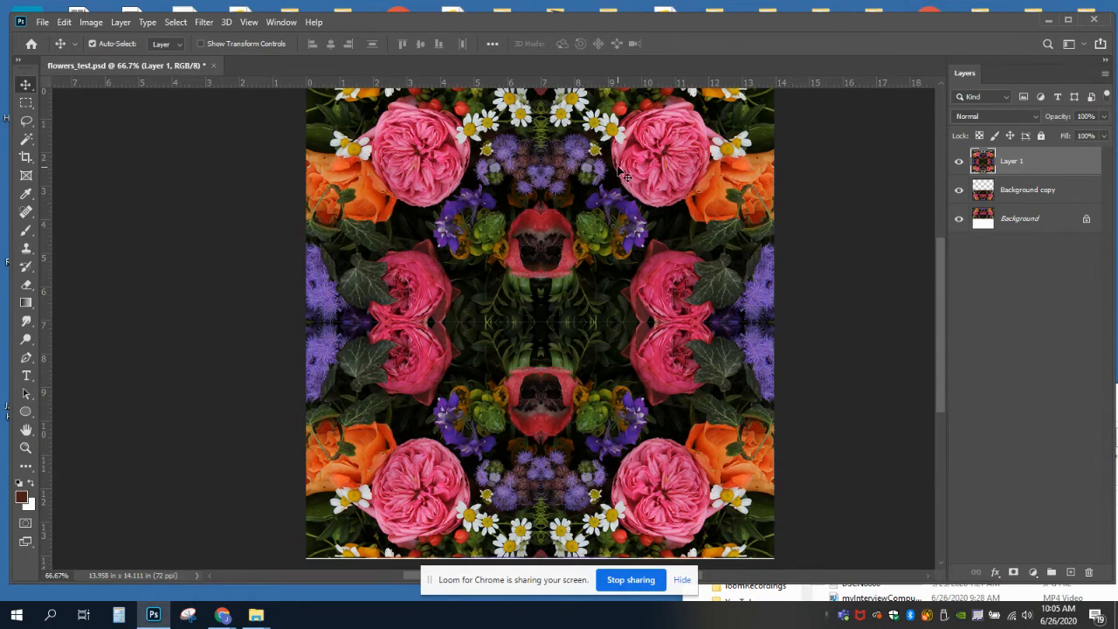
# Save the document as a new Photoshop file named flowers_test2 in the Demo kaliedoscope folder, accepting the format options
pyautogui.click(42, 22)
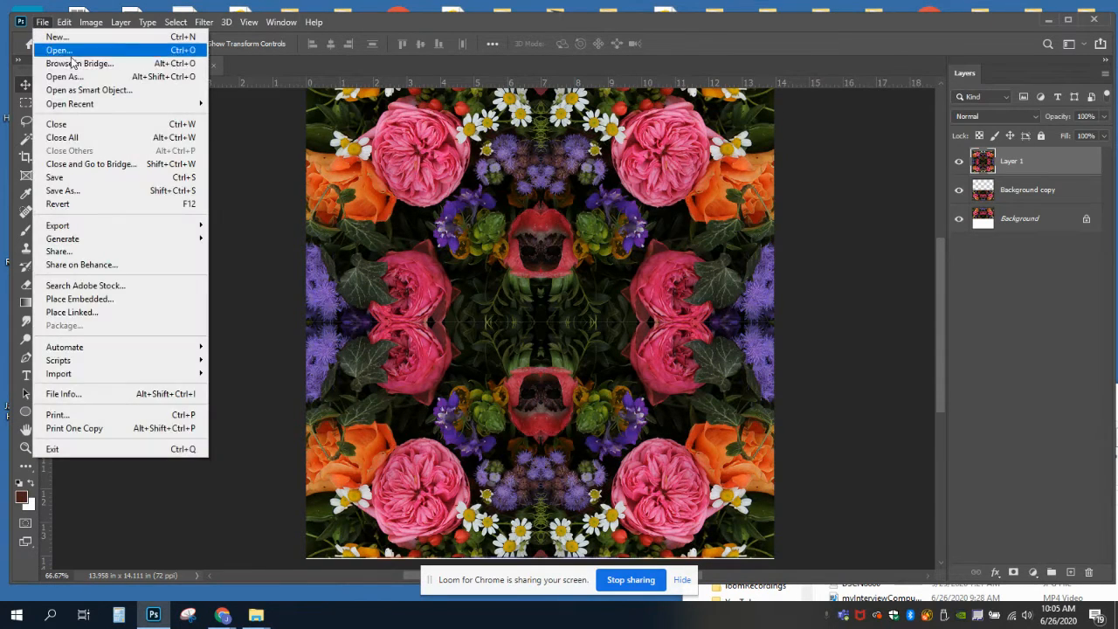
pyautogui.click(63, 190)
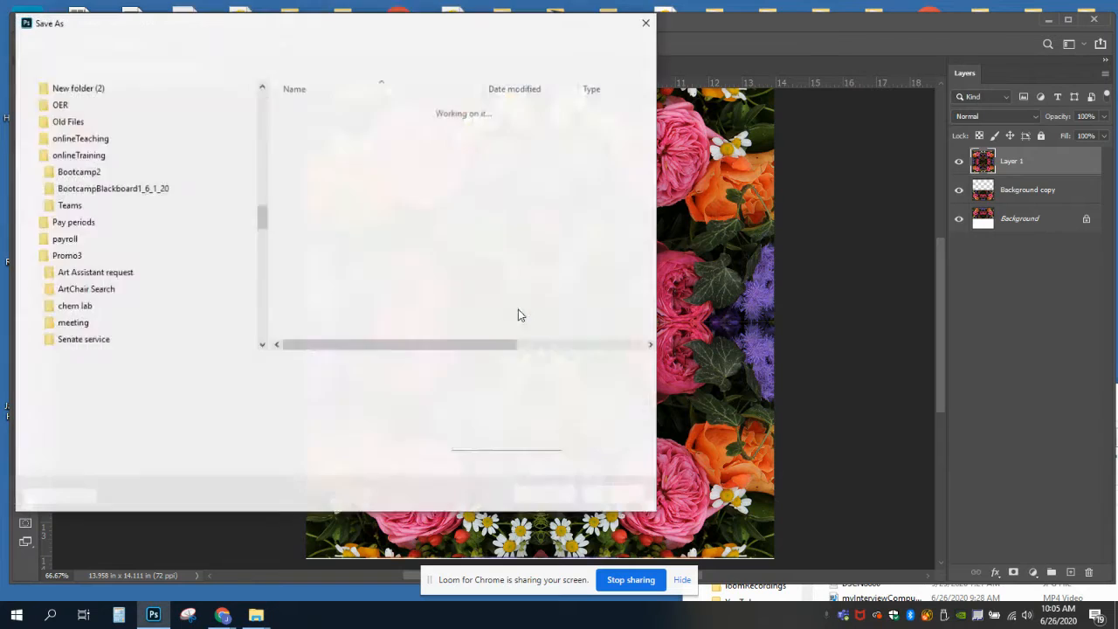
pyautogui.click(160, 366)
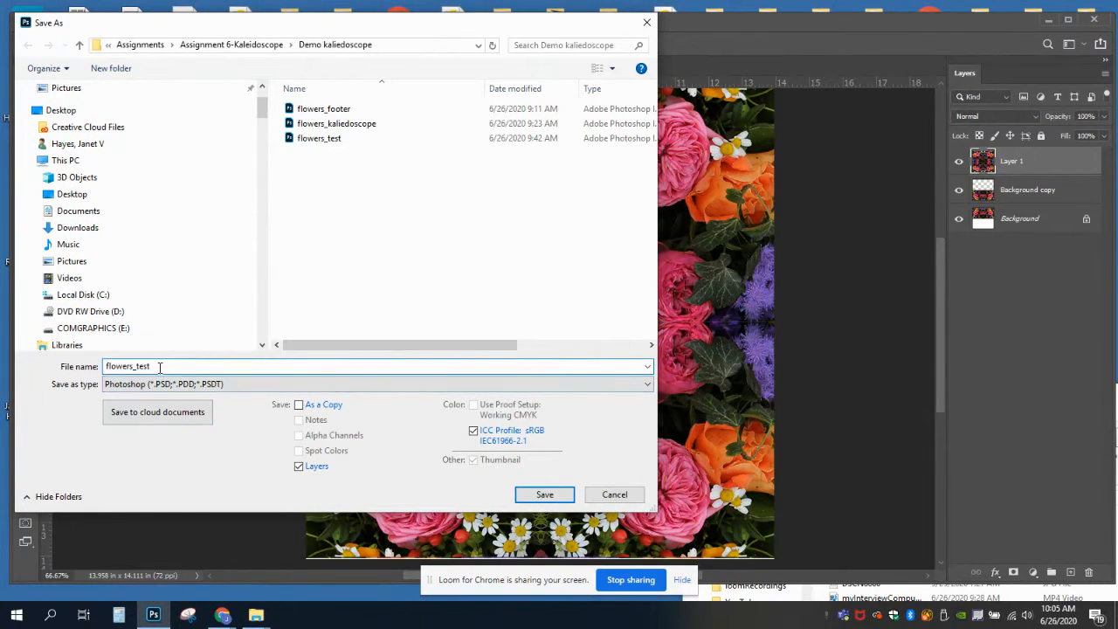
pyautogui.write('2')
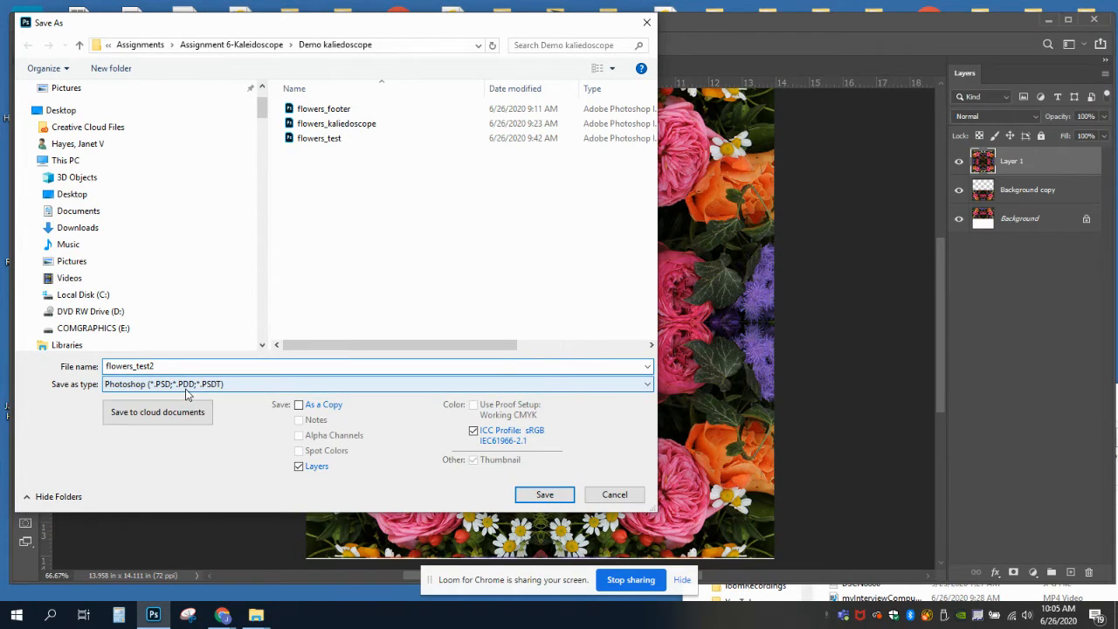
pyautogui.click(545, 494)
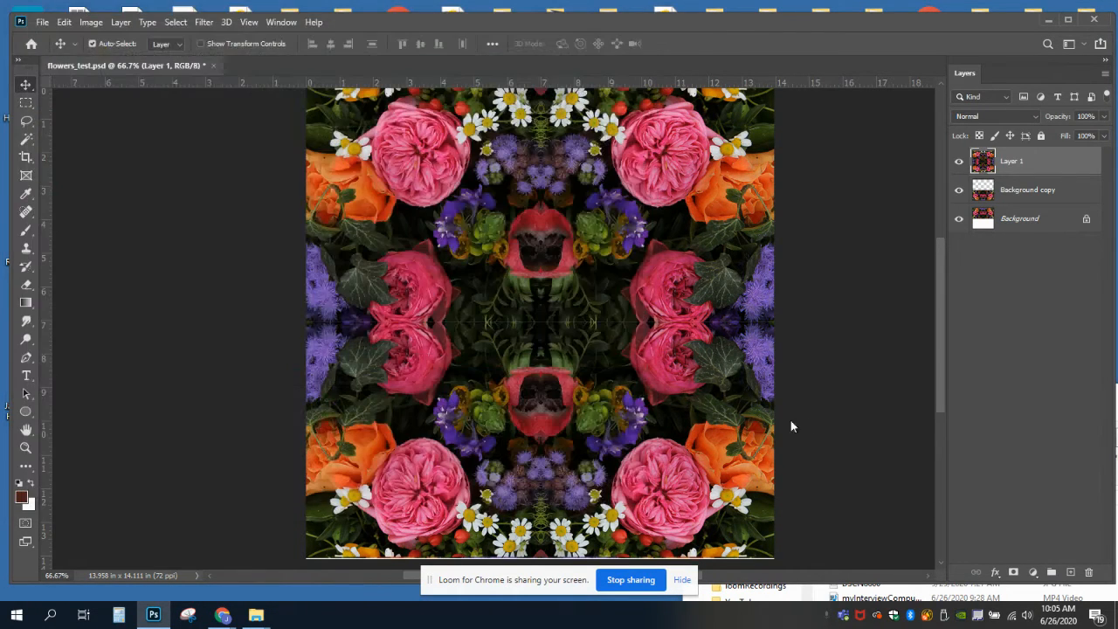
pyautogui.click(713, 166)
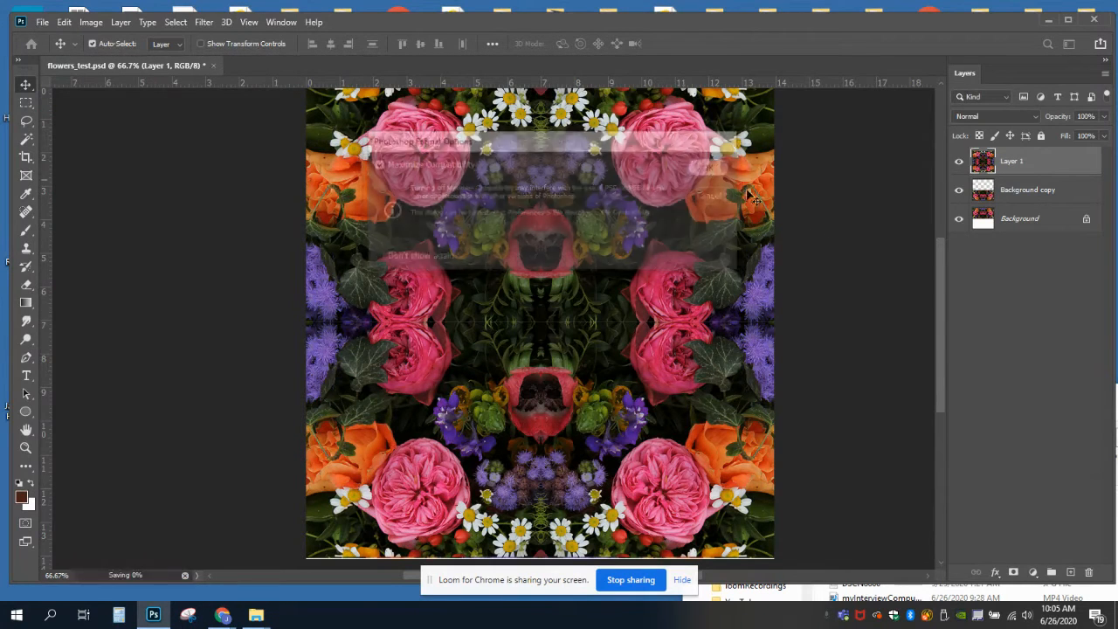